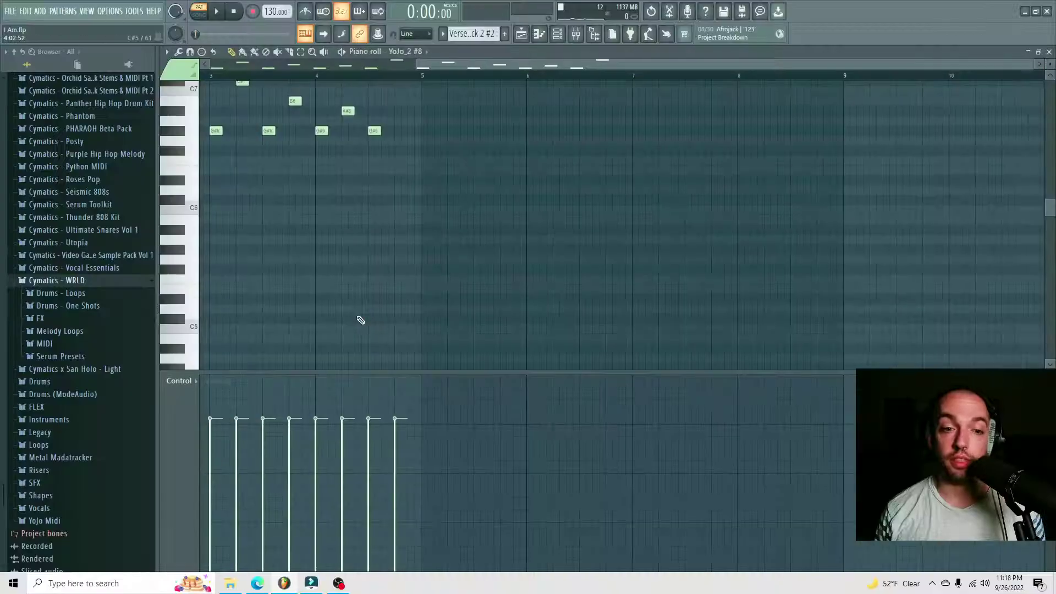
# - Examine and play back the notes of the Verse Lick 2 #2 pattern in the piano roll
pyautogui.hscroll(1, 472, 132)
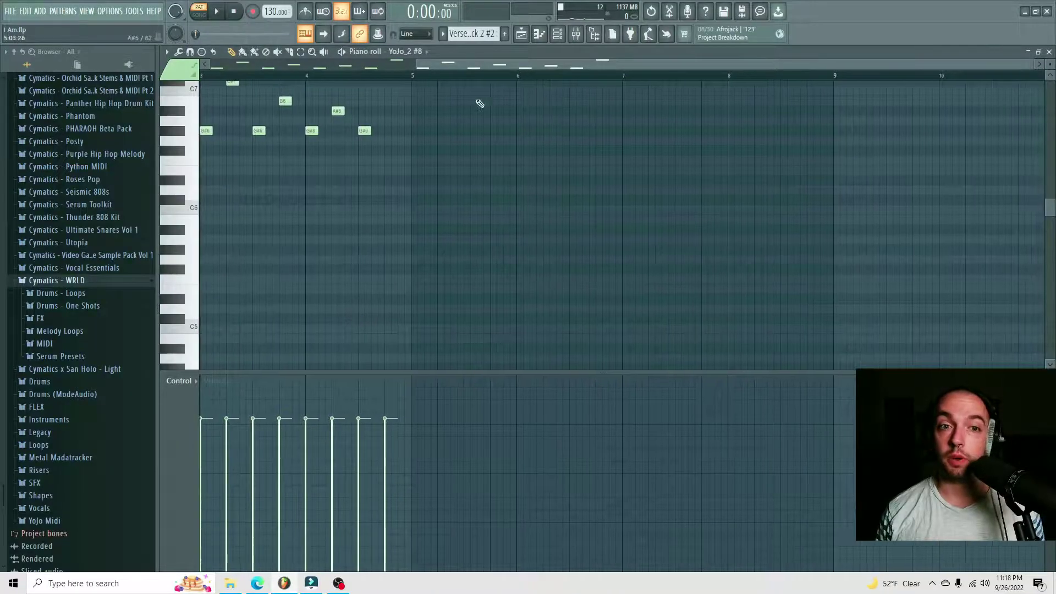
pyautogui.hscroll(-6, 304, 203)
pyautogui.scroll(3, 304, 203)
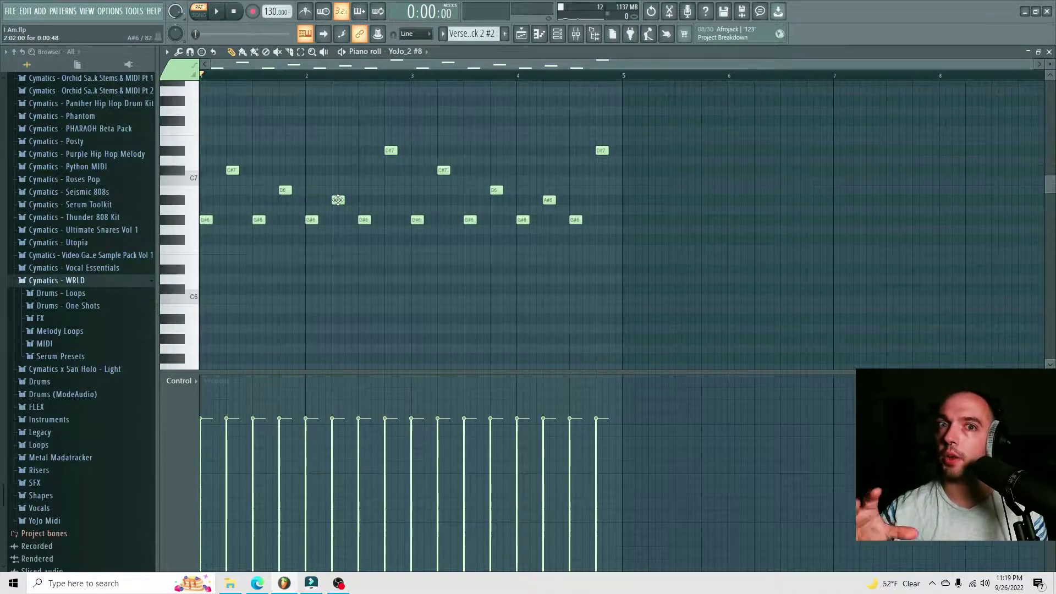
pyautogui.press('space')
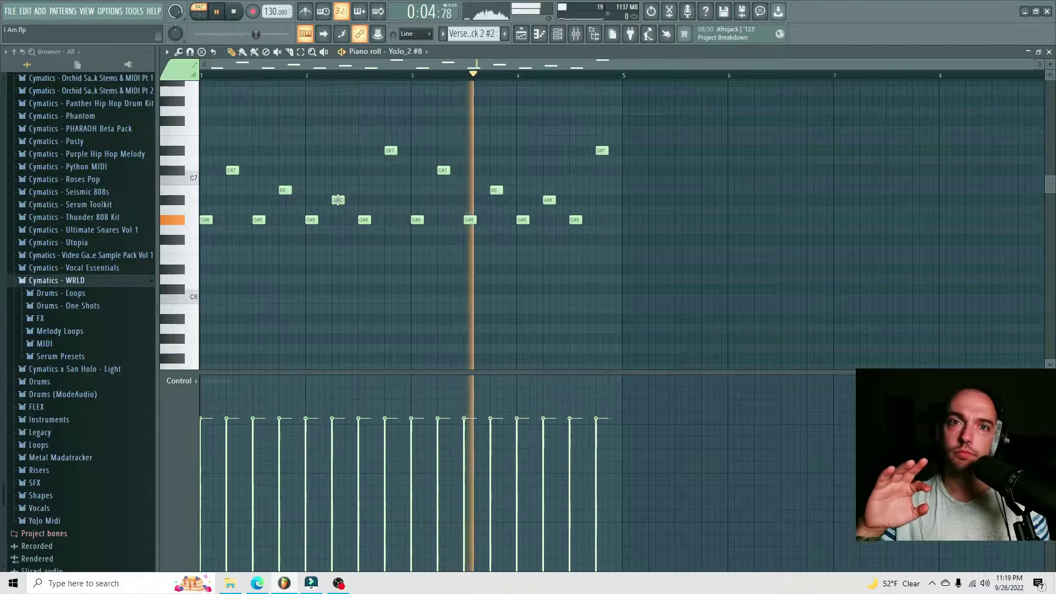
pyautogui.press('space')
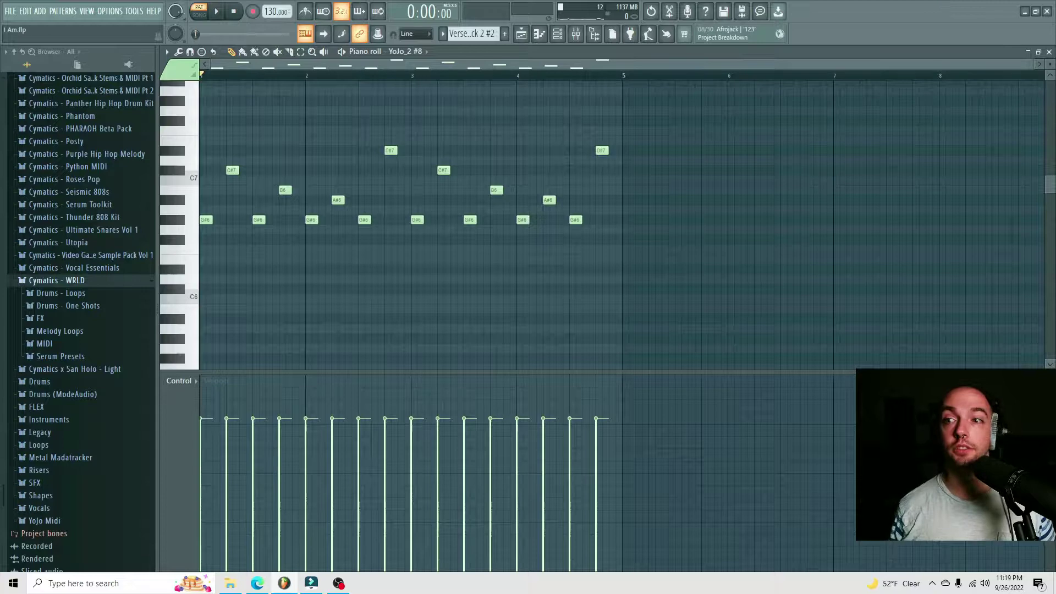
# - Inspect the Verse lick 1 pattern's notes, then return to the playlist and play the section with both verse licks
pyautogui.click(1048, 51)
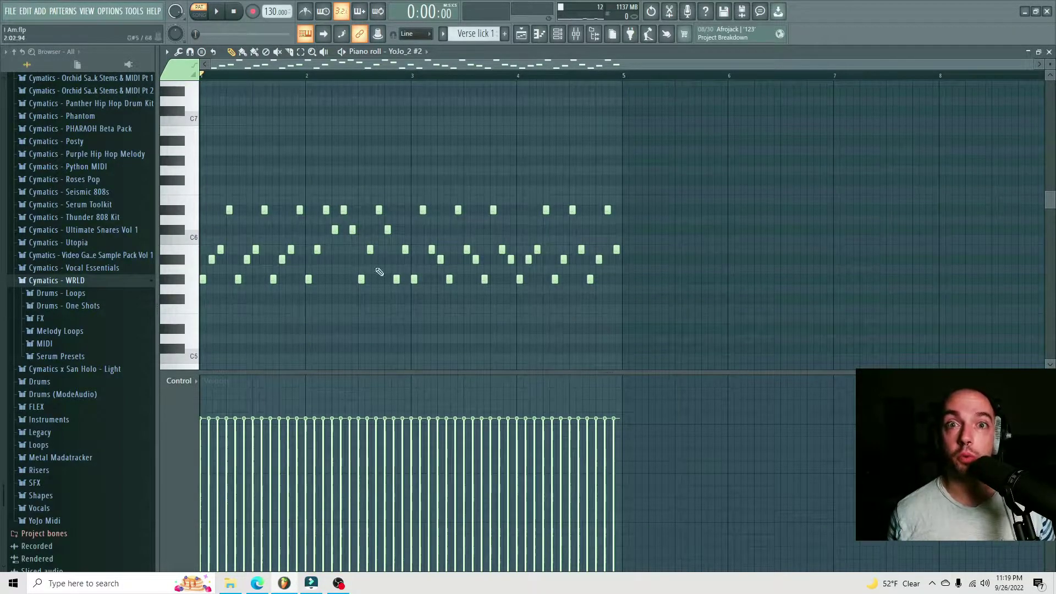
pyautogui.click(1049, 51)
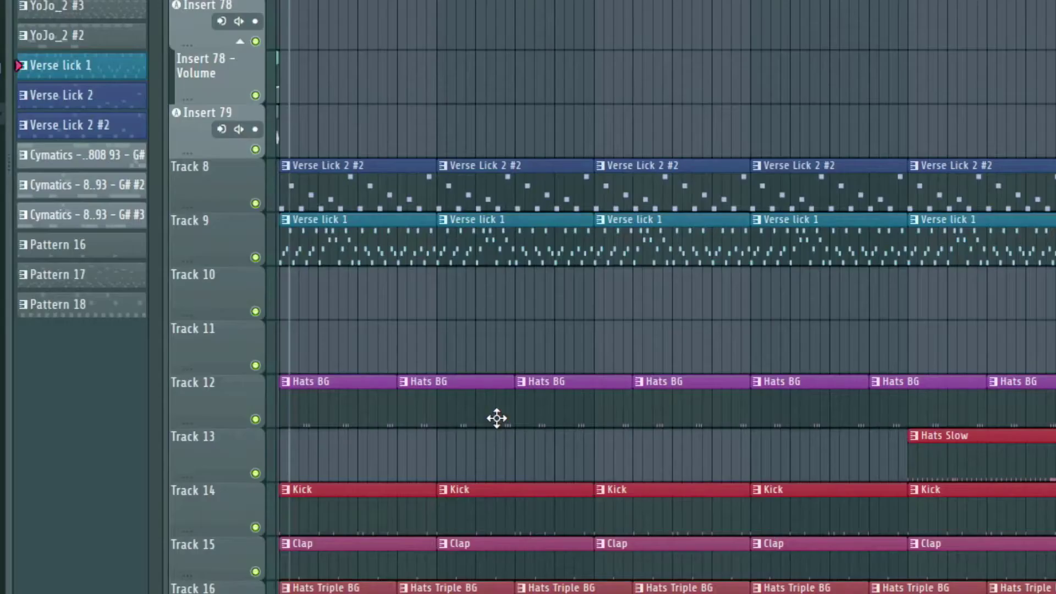
pyautogui.press('space')
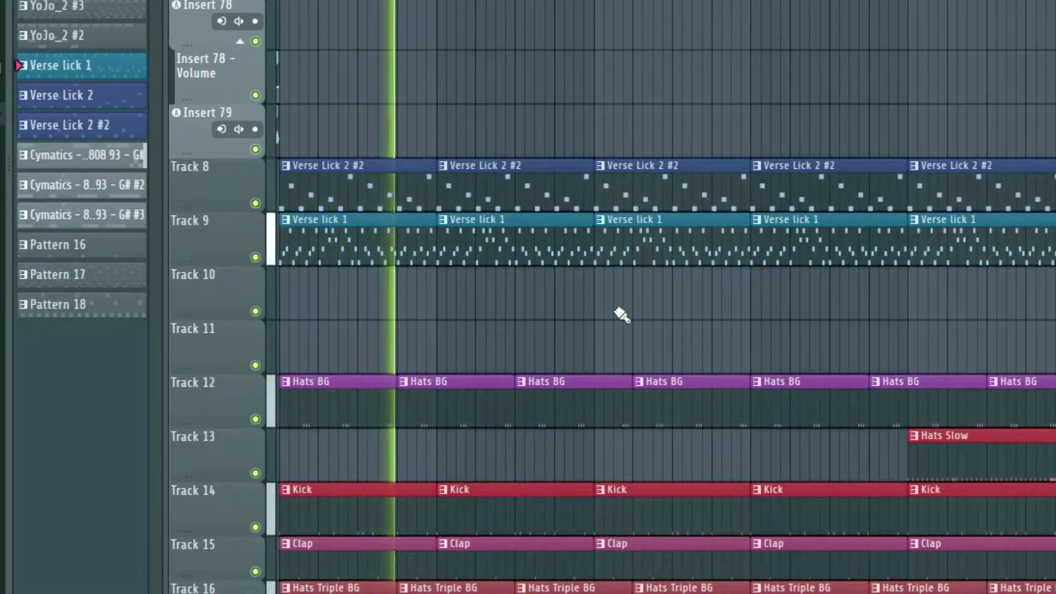
pyautogui.press('space')
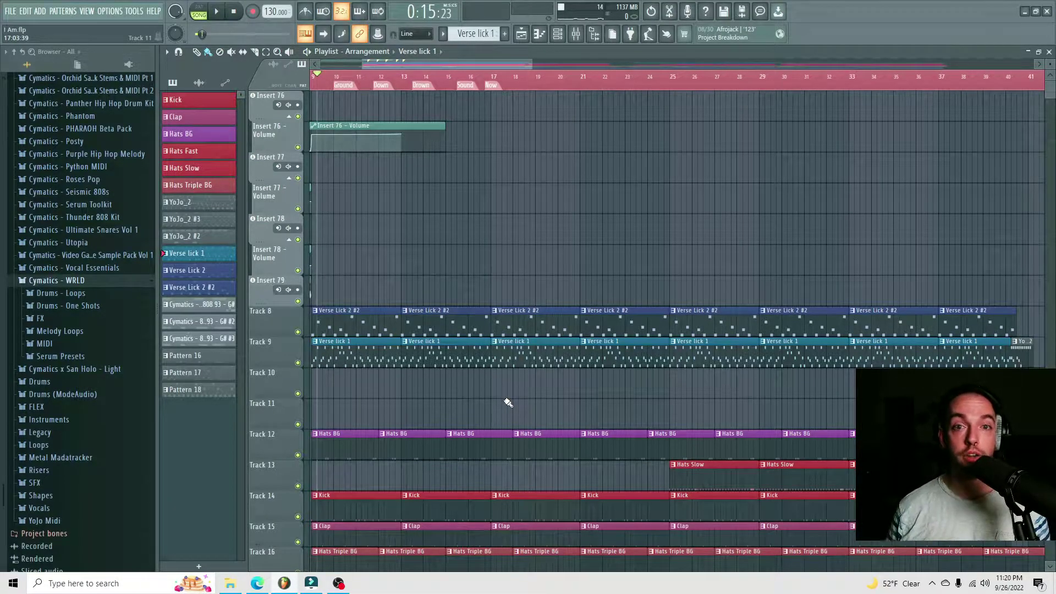
# - Open Pattern 18 from the section starting at bar 41 in the piano roll and play it back
pyautogui.scroll(-5, 584, 292)
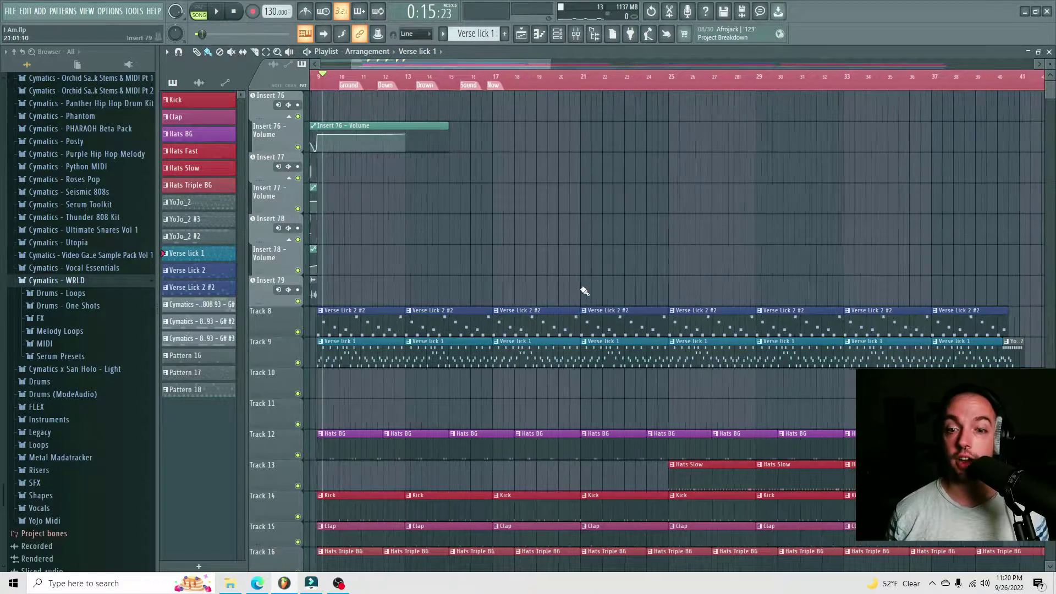
pyautogui.scroll(4, 803, 275)
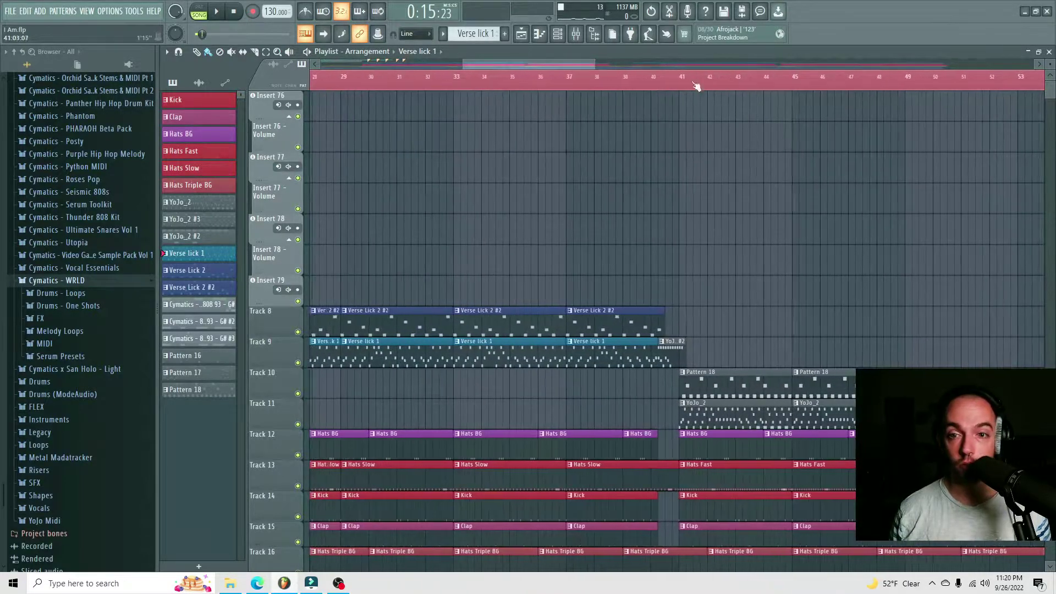
pyautogui.scroll(4, 605, 220)
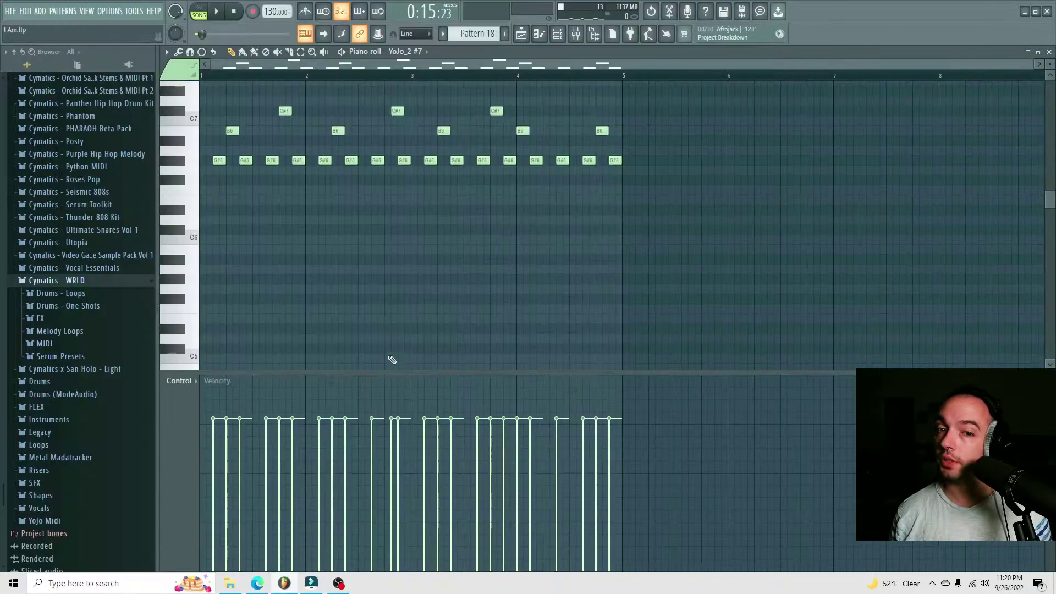
pyautogui.scroll(3, 248, 195)
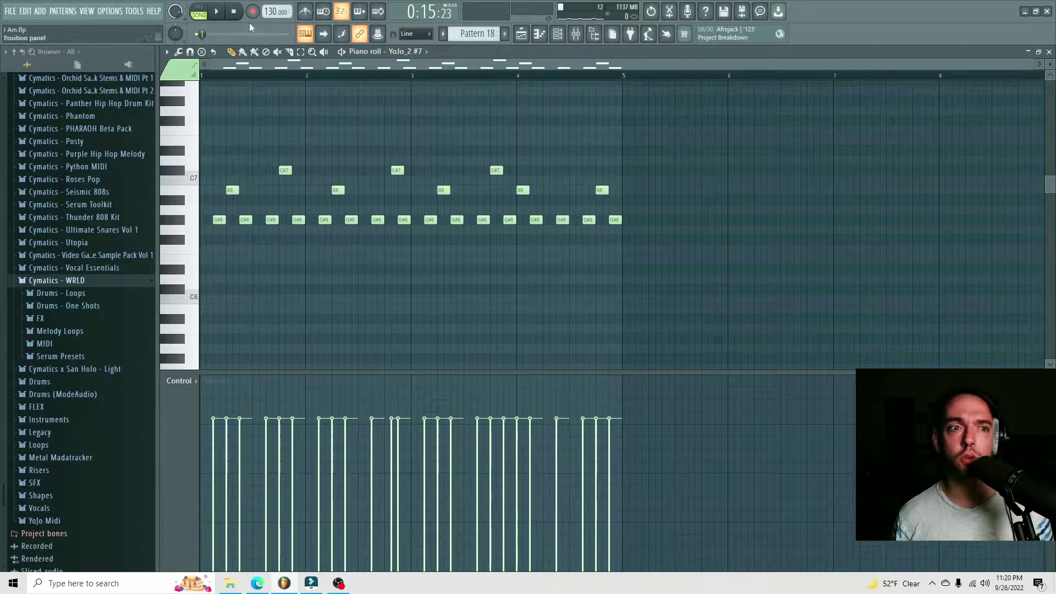
pyautogui.press('space')
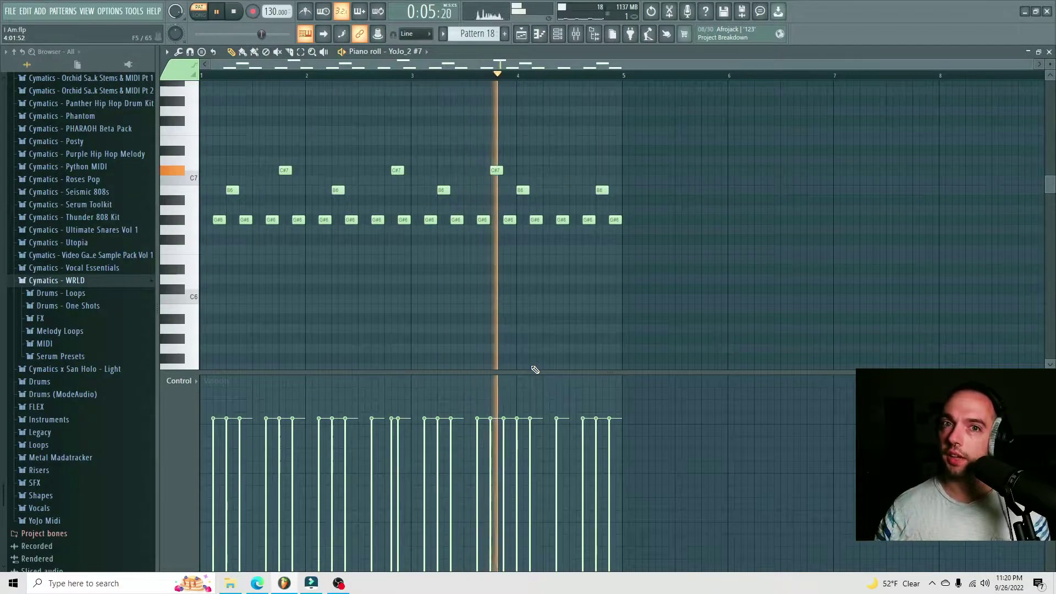
pyautogui.press('space')
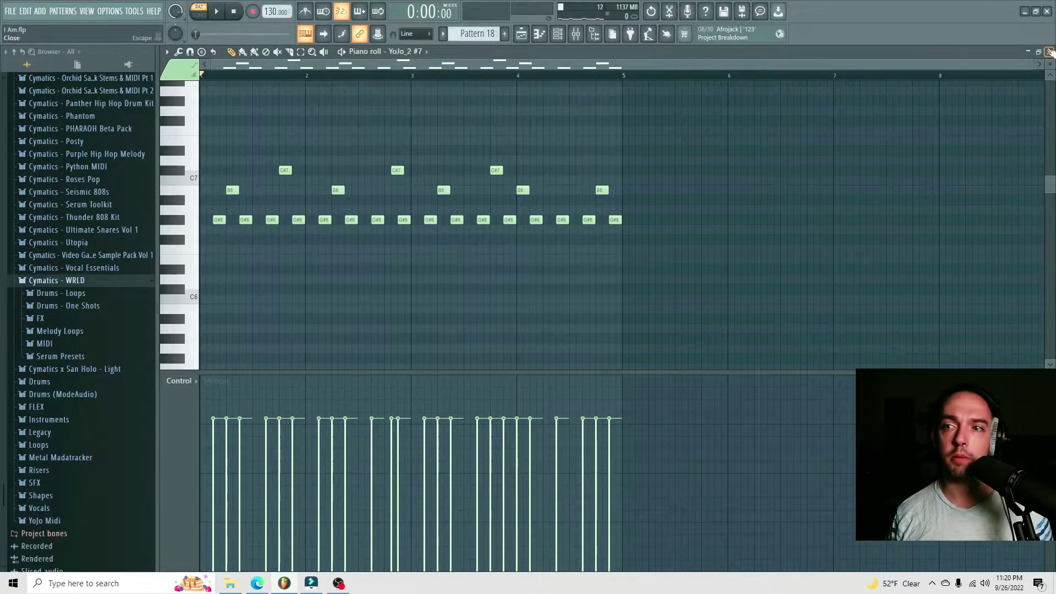
# - Close Pattern 18, open the YoJo_2 pattern from Track 11 in the piano roll and play it
pyautogui.click(1049, 51)
pyautogui.doubleClick(407, 411)
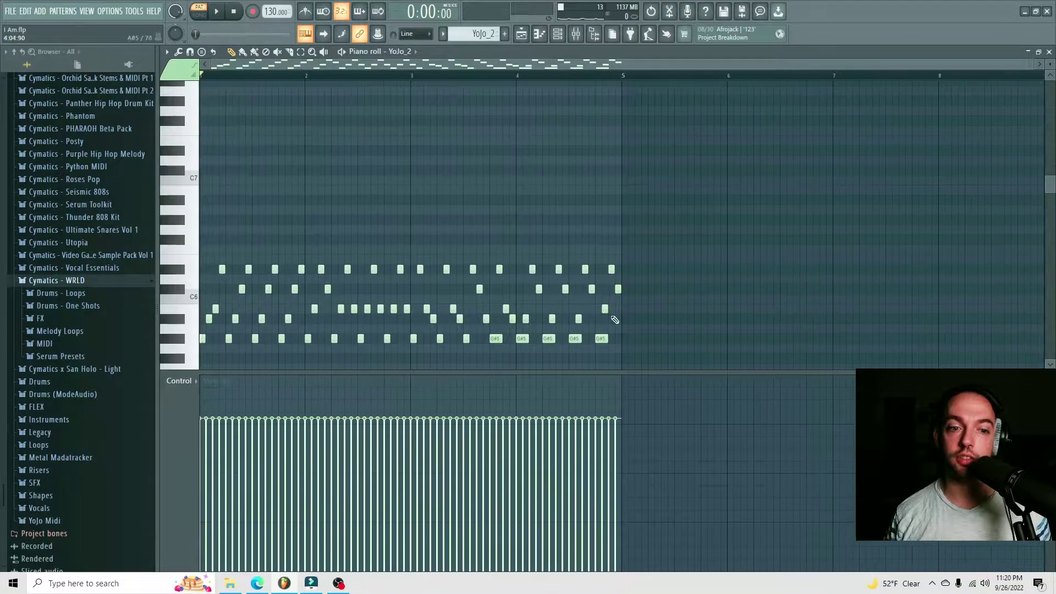
pyautogui.press('space')
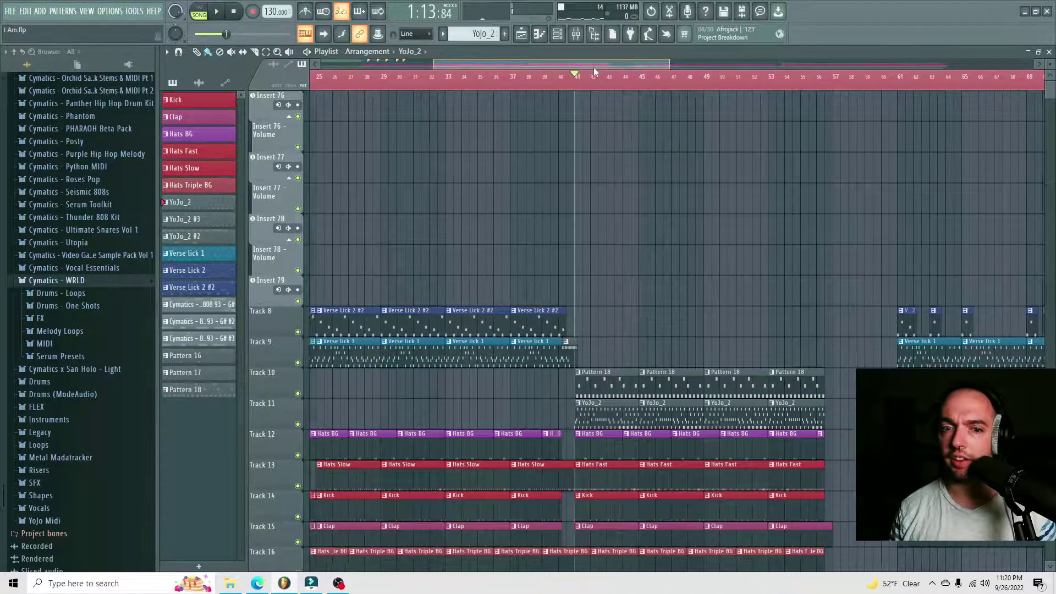
# - Play the arrangement from bar 37 to hear the transition from the verse into the section at bar 41
pyautogui.moveTo(592, 68); pyautogui.dragTo(616, 68)
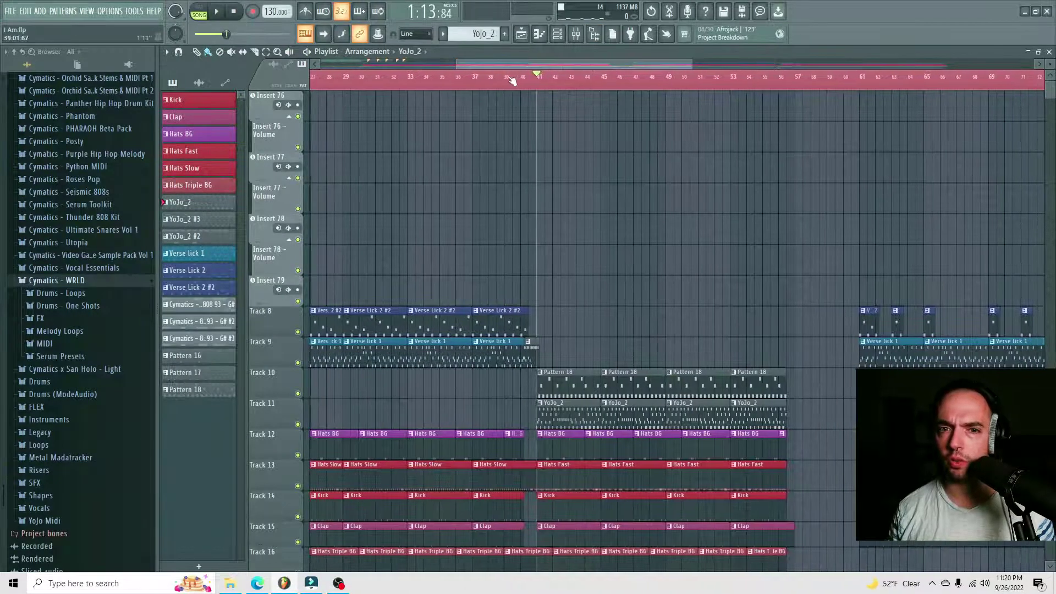
pyautogui.click(464, 77)
pyautogui.keyDown('ctrl'); pyautogui.scroll(8, 483, 110); pyautogui.keyUp('ctrl')
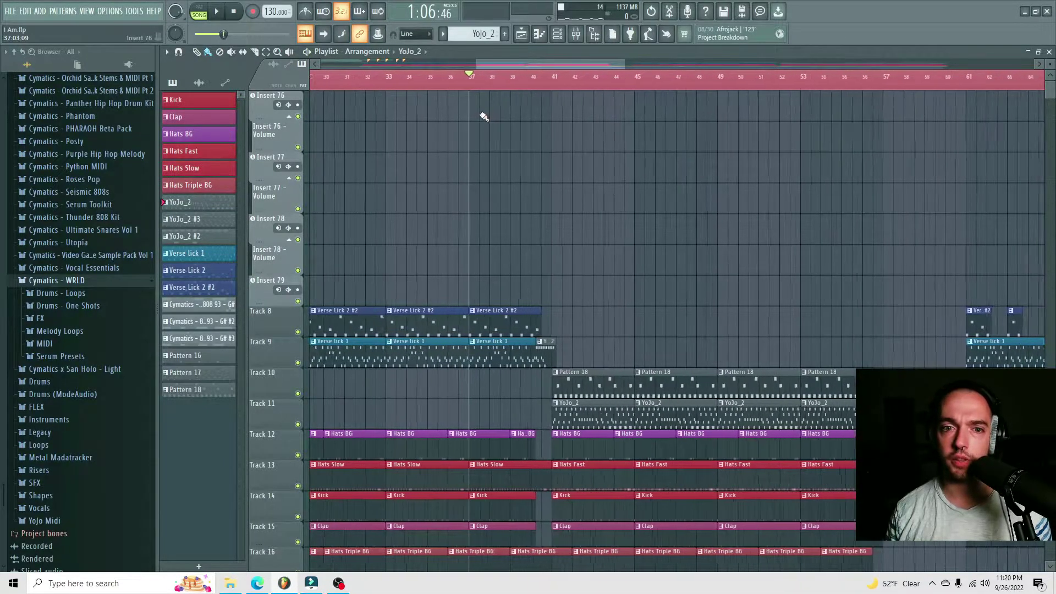
pyautogui.moveTo(586, 65); pyautogui.dragTo(567, 68)
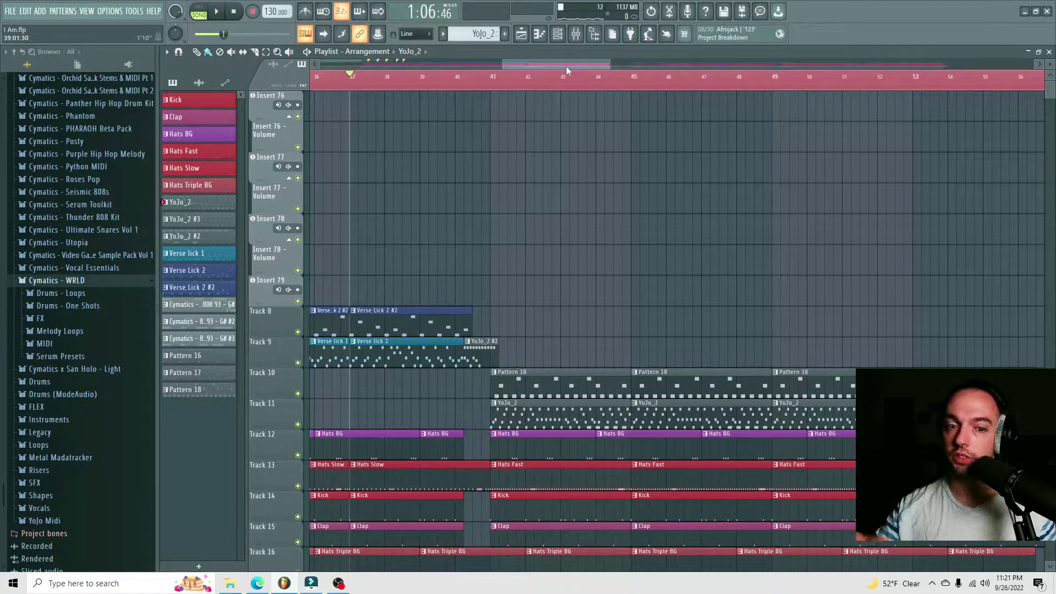
pyautogui.press('space')
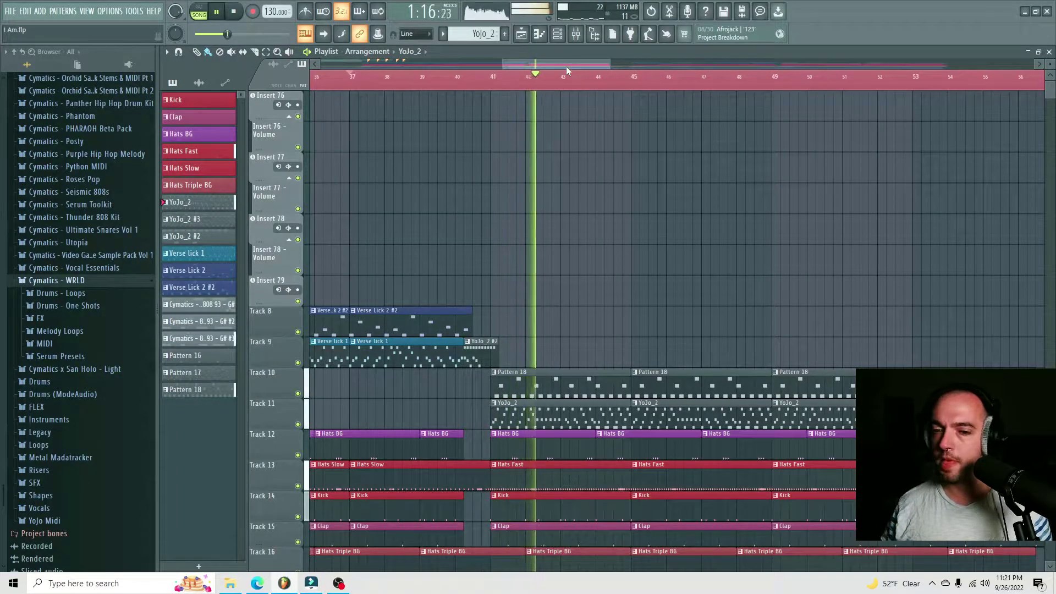
pyautogui.press('space')
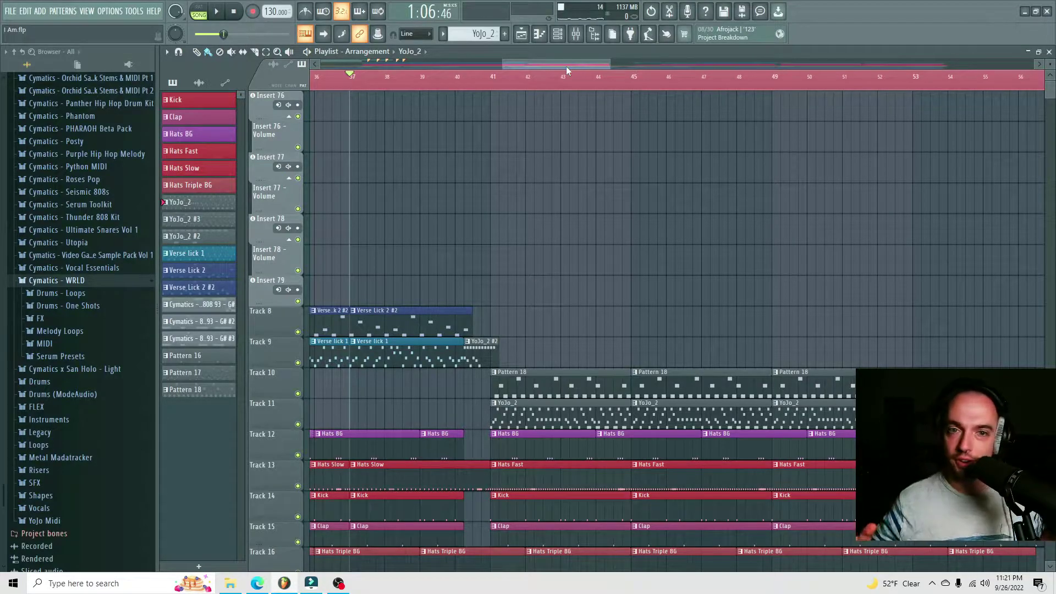
# - Survey the full arrangement, comparing how the tracks are laid out from the intro to the last section
pyautogui.keyDown('ctrl'); pyautogui.scroll(-4, 694, 161); pyautogui.keyUp('ctrl')
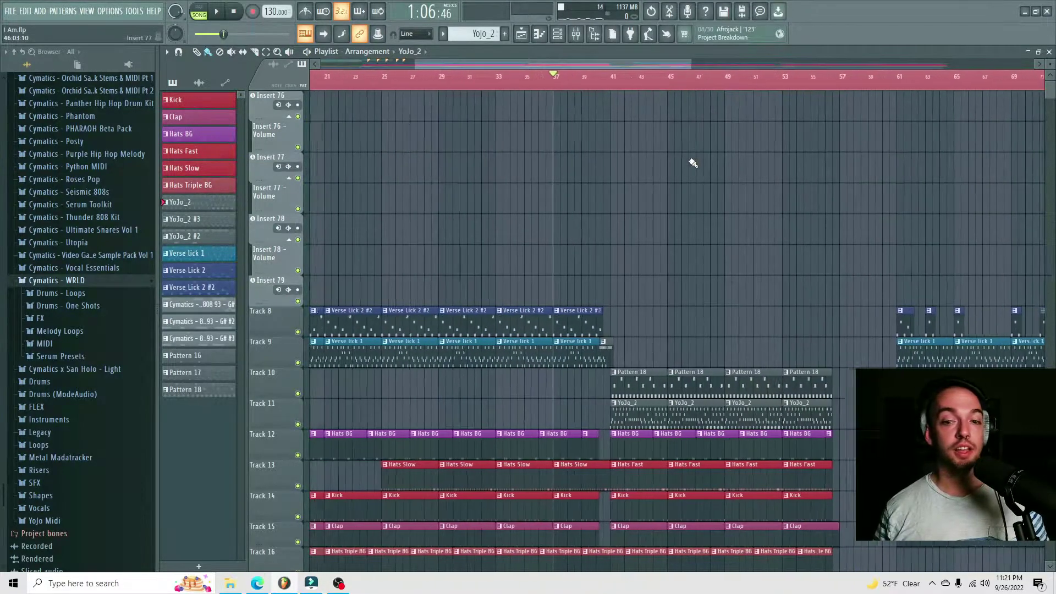
pyautogui.keyDown('ctrl'); pyautogui.scroll(-4, 694, 162); pyautogui.keyUp('ctrl')
pyautogui.scroll(-4, 714, 161)
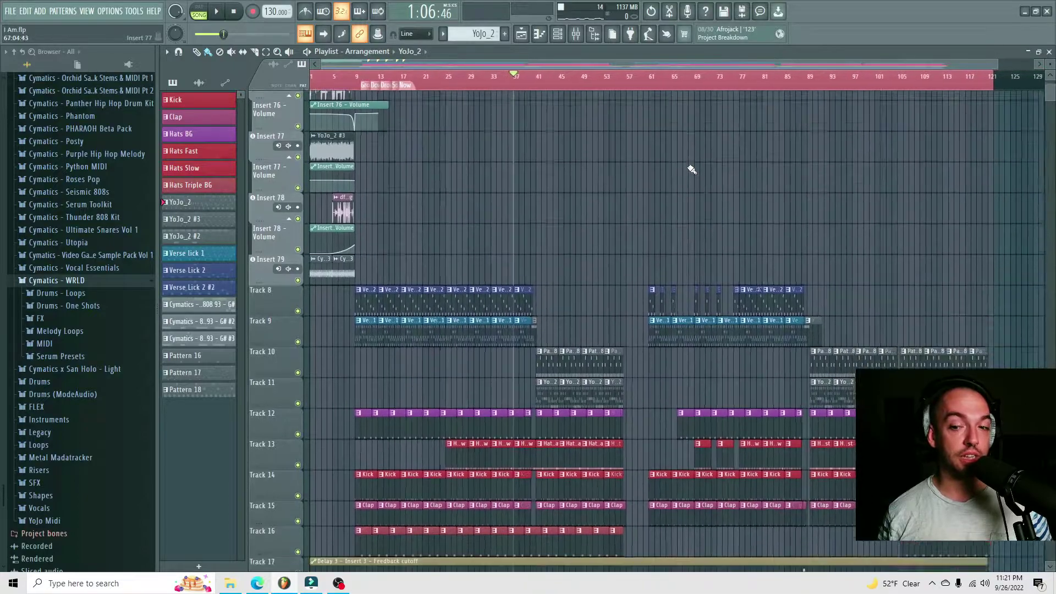
pyautogui.scroll(-1, 715, 170)
pyautogui.keyDown('ctrl'); pyautogui.scroll(-1, 693, 192); pyautogui.keyUp('ctrl')
pyautogui.scroll(-1, 662, 221)
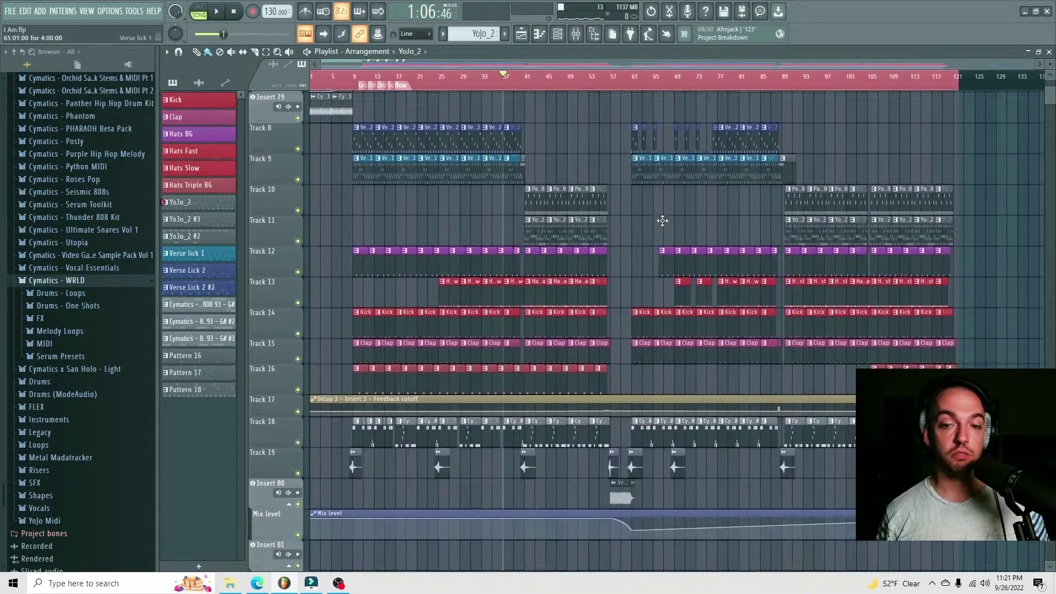
pyautogui.scroll(5, 407, 165)
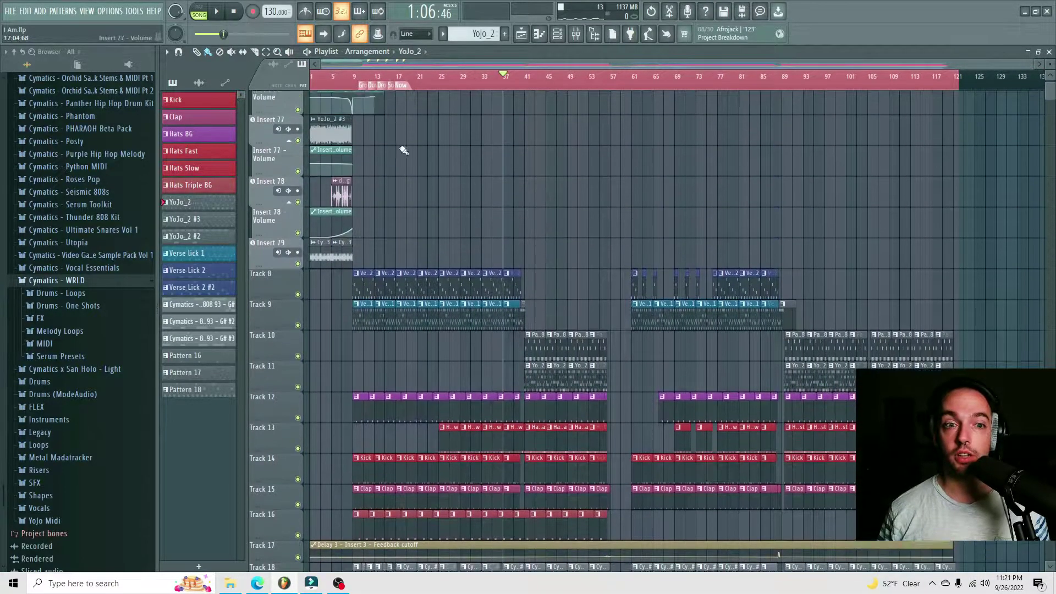
# - Solo the Insert 77 track and play its YoJo_2 #3 intro audio from the start of the song
pyautogui.click(315, 88)
pyautogui.keyDown('ctrl'); pyautogui.scroll(5, 313, 99); pyautogui.keyUp('ctrl')
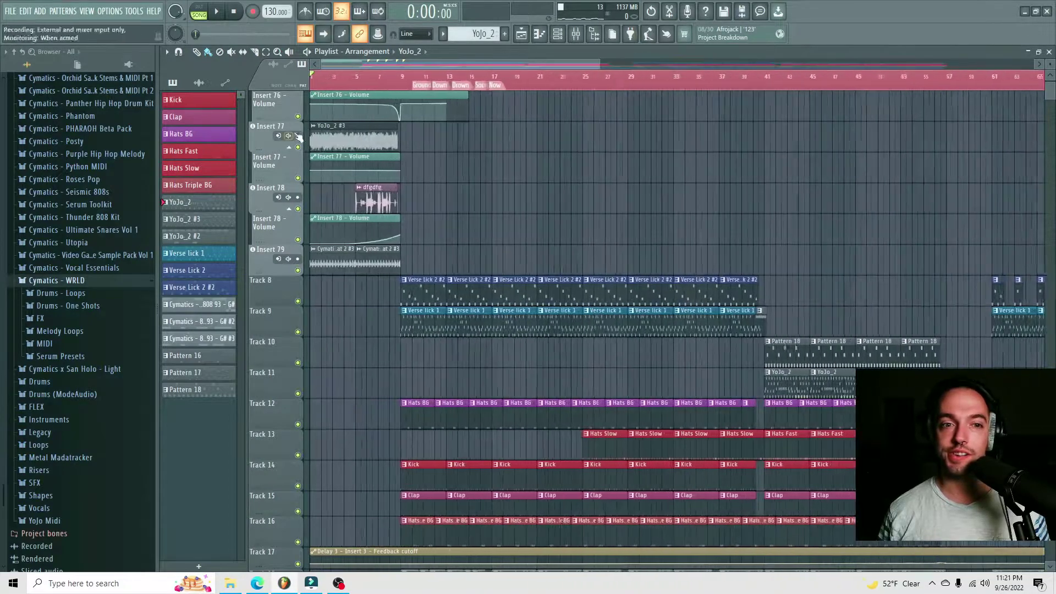
pyautogui.keyDown('ctrl'); pyautogui.scroll(2, 301, 129); pyautogui.keyUp('ctrl')
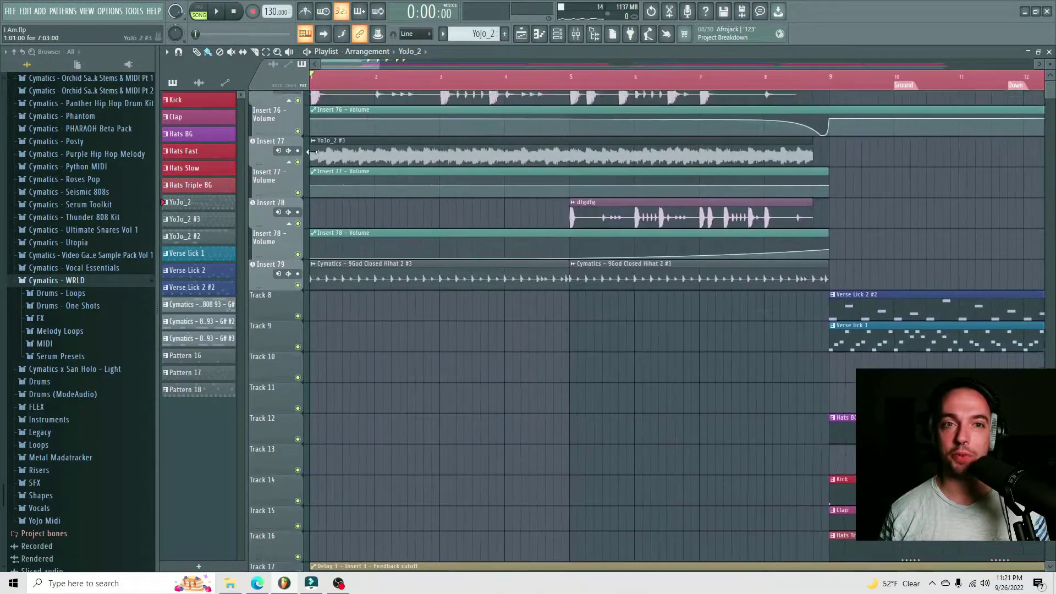
pyautogui.scroll(1, 303, 148)
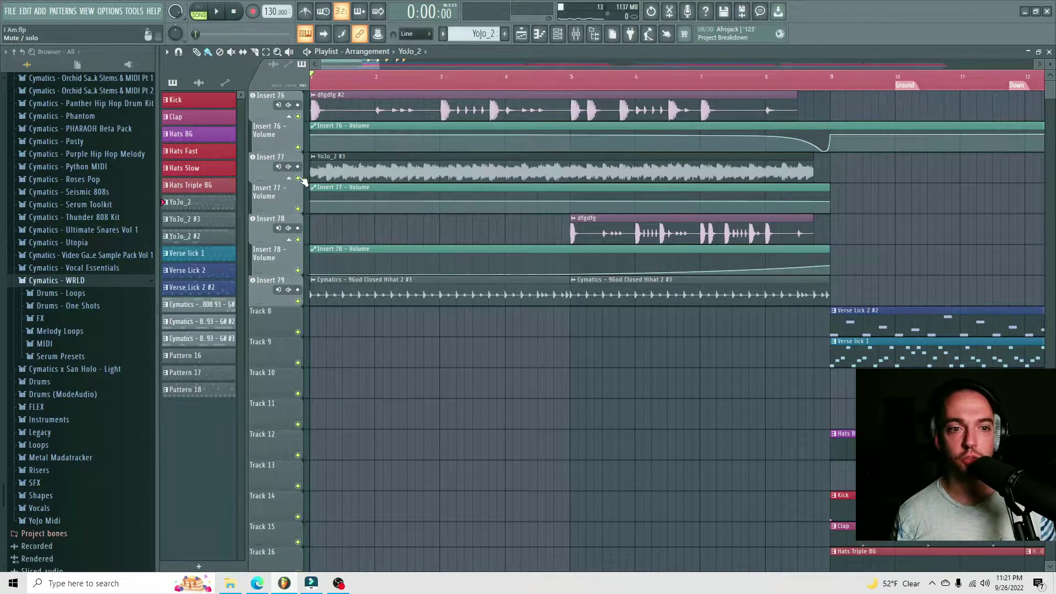
pyautogui.keyDown('ctrl'); pyautogui.click(297, 178); pyautogui.keyUp('ctrl')
pyautogui.press('space')
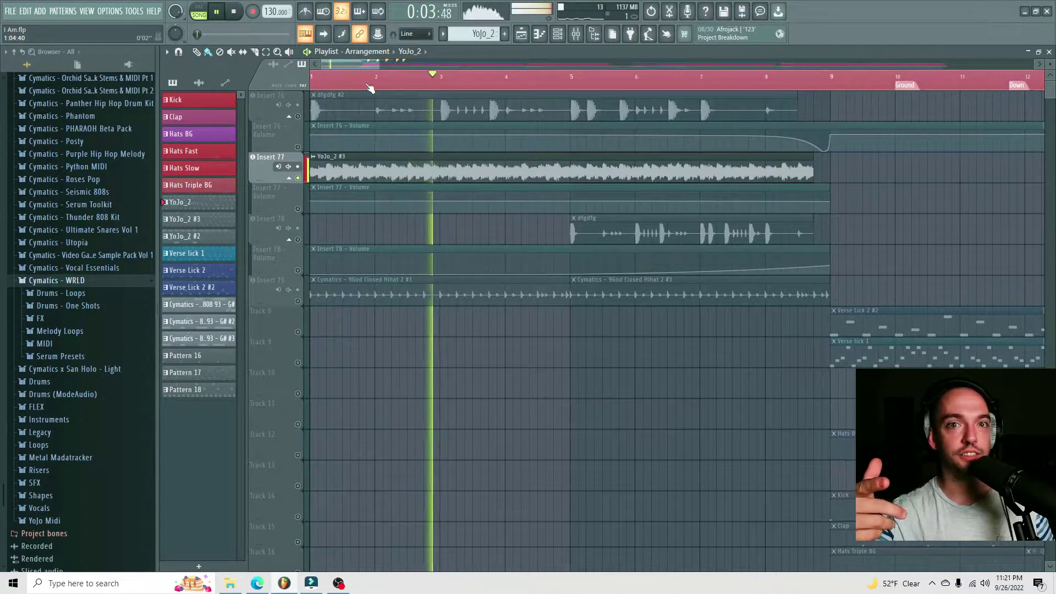
pyautogui.press('space')
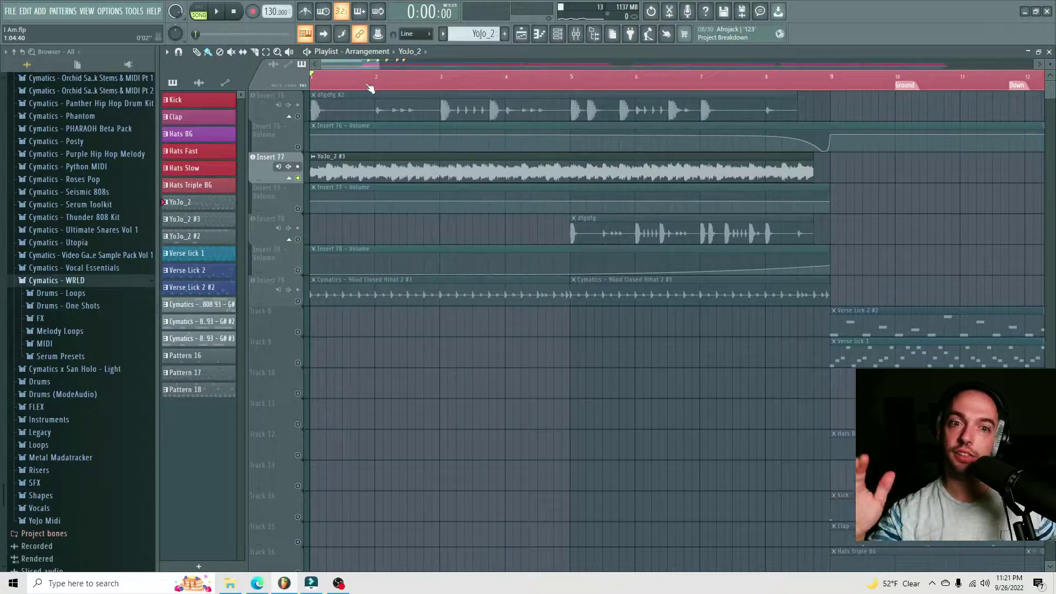
pyautogui.press('space')
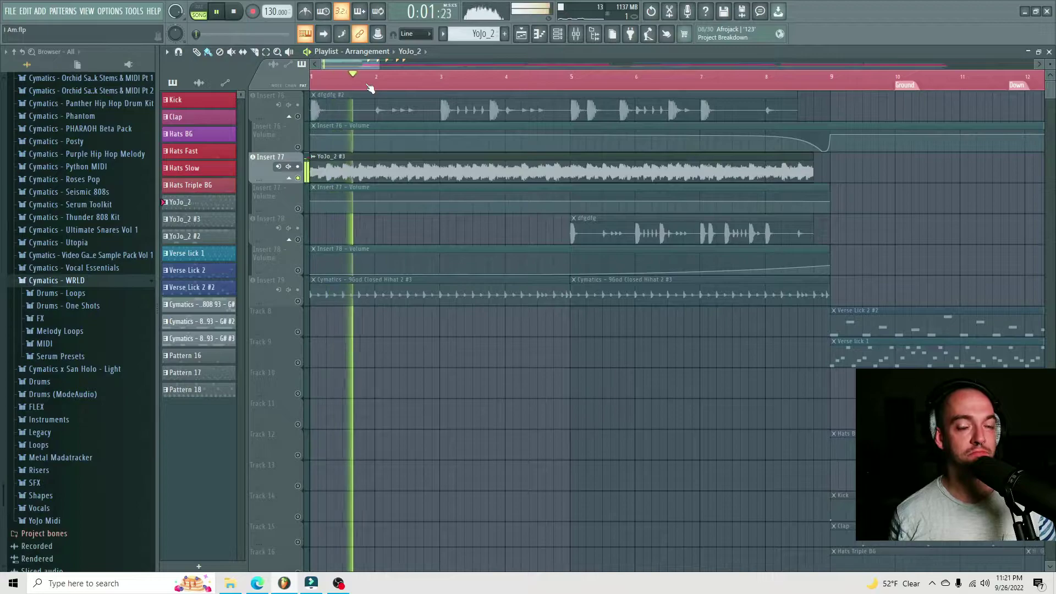
pyautogui.press('space')
# - Unmute the Insert 76 and Insert 78 tracks and listen to the intro together with Insert 77
pyautogui.click(299, 117)
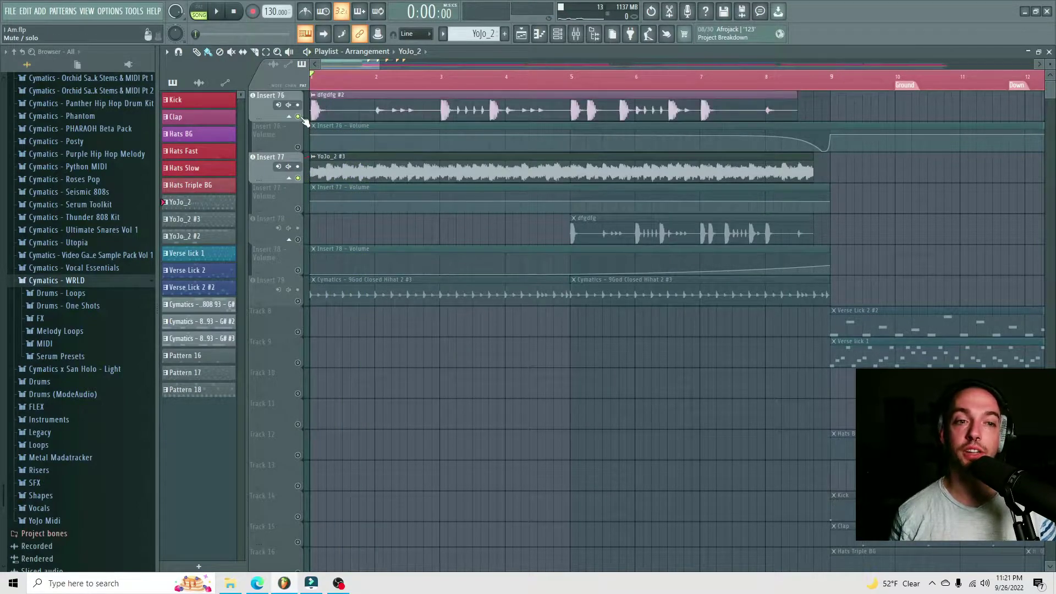
pyautogui.press('space')
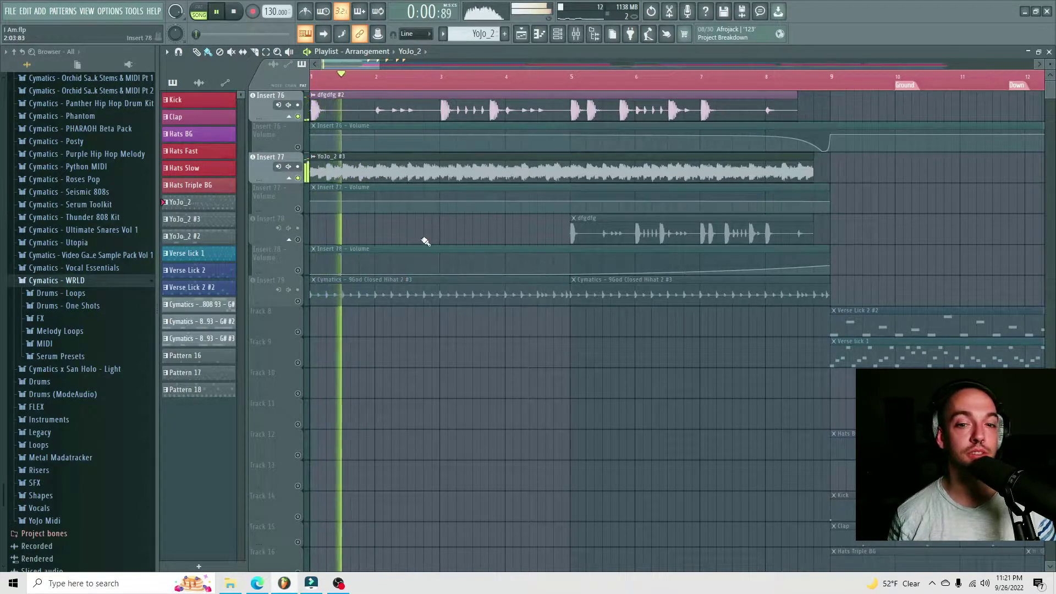
pyautogui.click(298, 240)
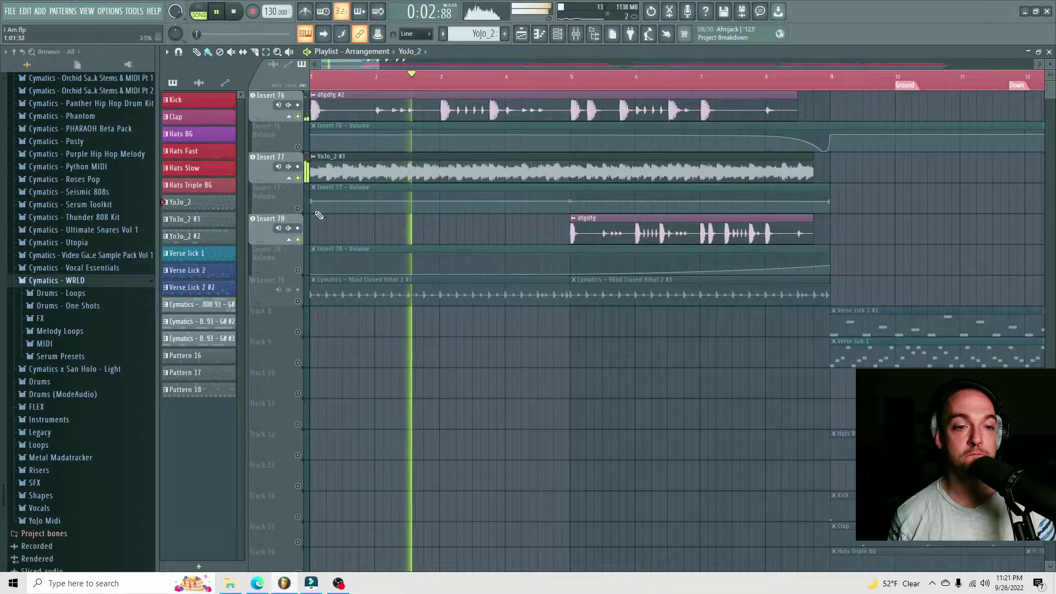
pyautogui.click(298, 240)
pyautogui.click(297, 239)
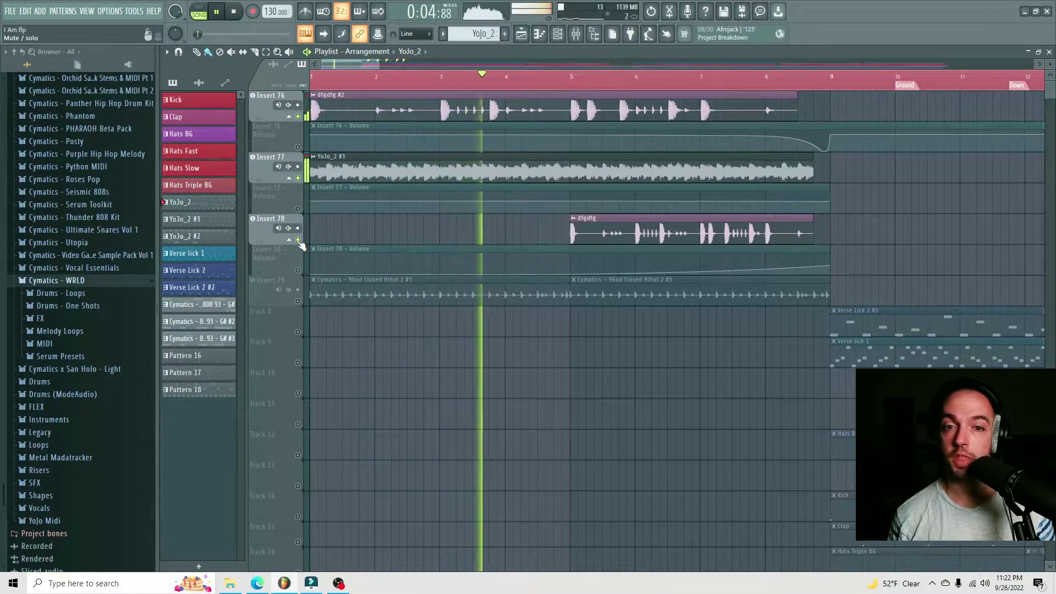
pyautogui.press('space')
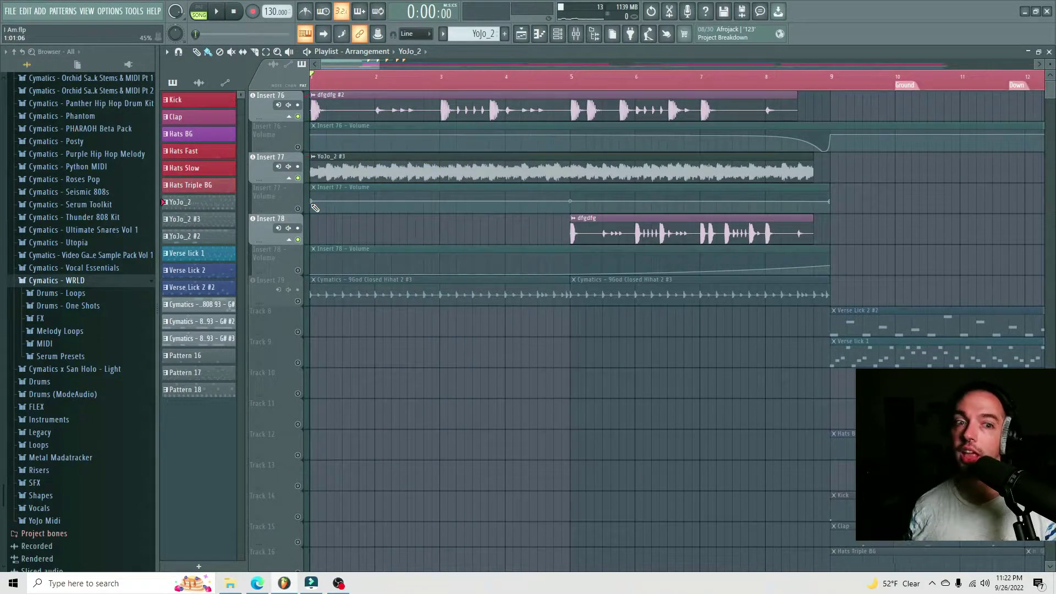
# - Unmute the volume automation tracks of Inserts 76, 77 and 78, the Insert 79 hi-hat track and the remaining playlist tracks
pyautogui.click(298, 210)
pyautogui.click(300, 148)
pyautogui.click(299, 149)
pyautogui.click(298, 148)
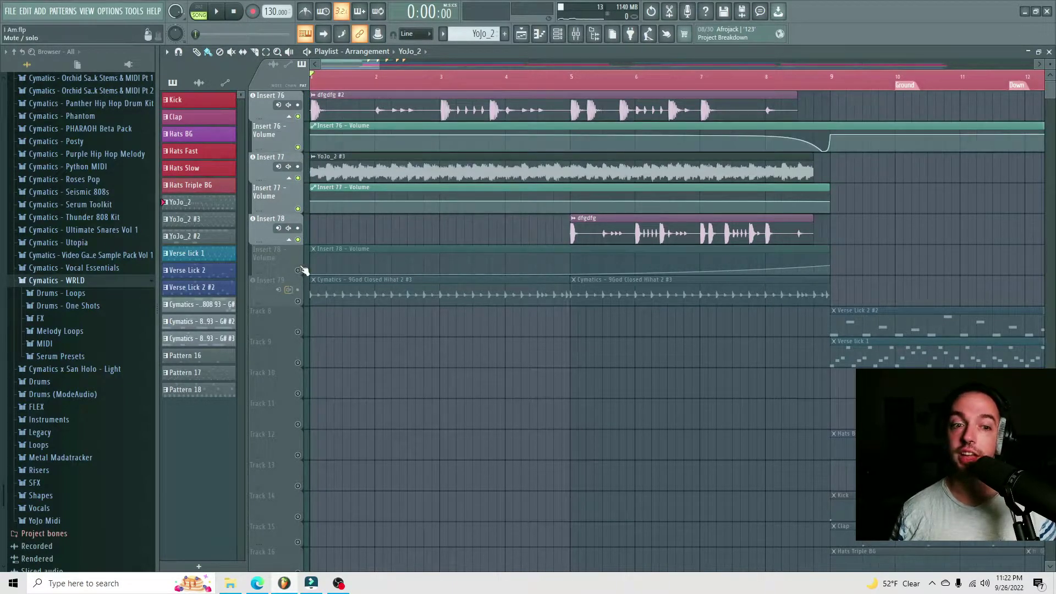
pyautogui.click(298, 270)
pyautogui.click(298, 301)
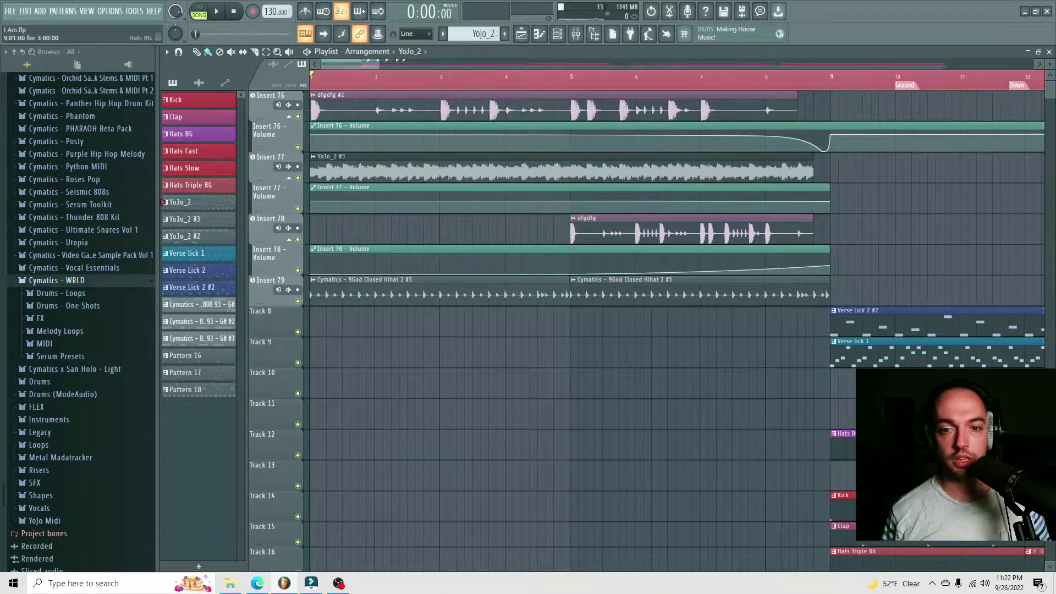
pyautogui.scroll(-5, 824, 448)
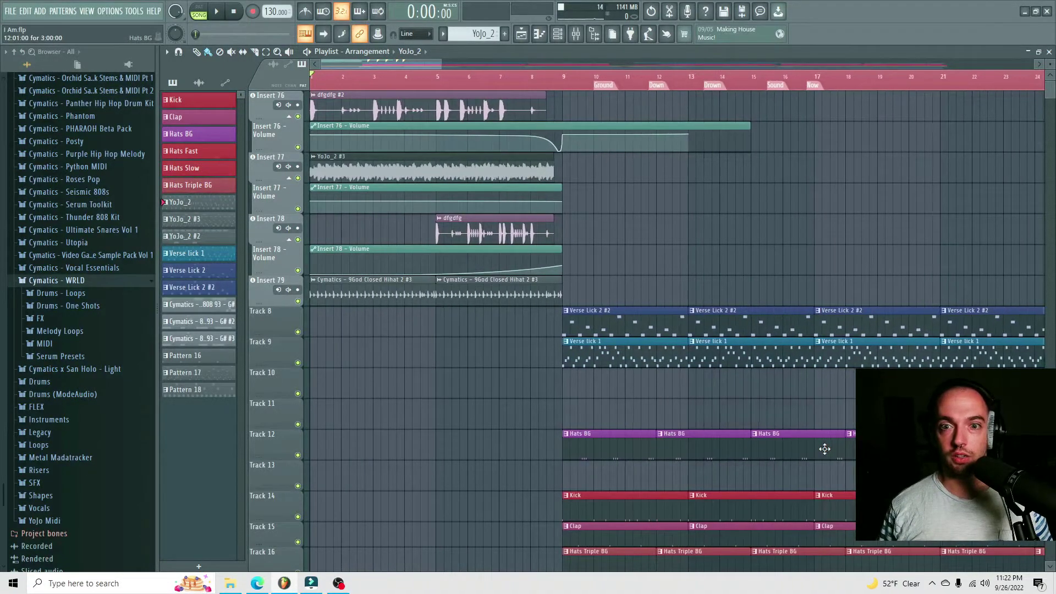